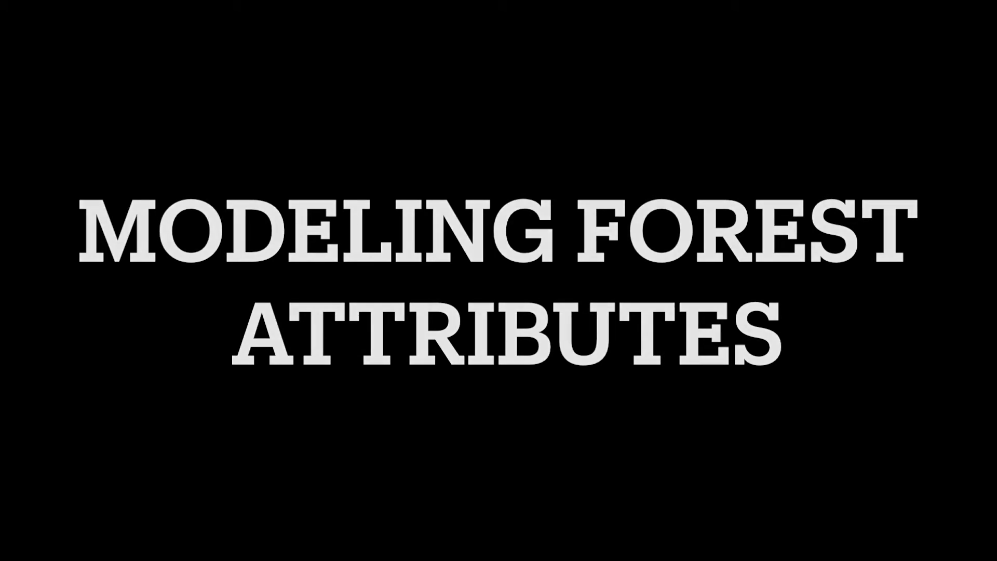
Turn on the aerial image layer beneath the POI plot markers in the RL_LS_Academy_fusion project.
{"action": "left_click", "coordinate": [56, 40]}
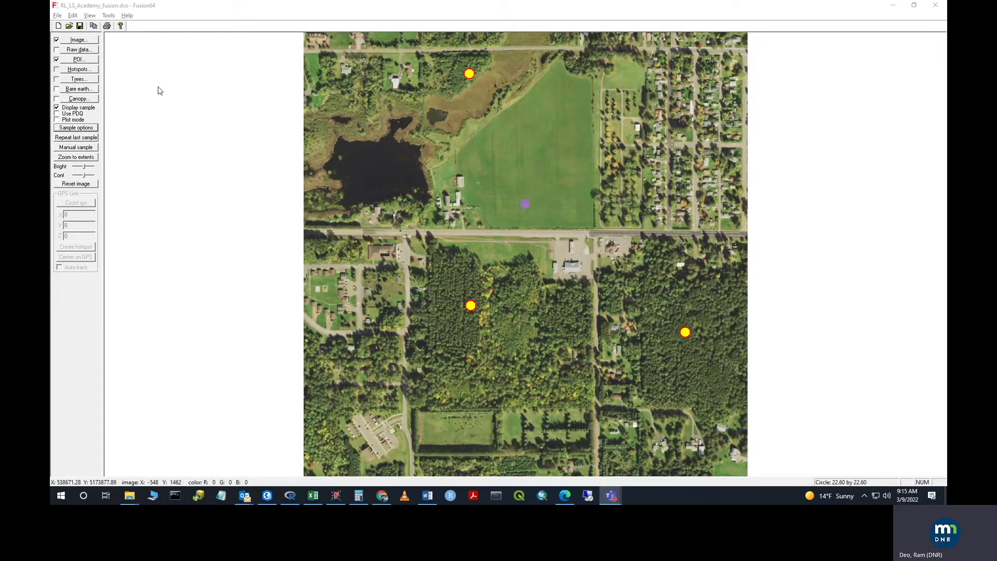
In Sample options, turn off 'Subtract ground elevation from each return' for the 22.6 fixed-circle plot sample.
{"action": "left_click", "coordinate": [76, 127]}
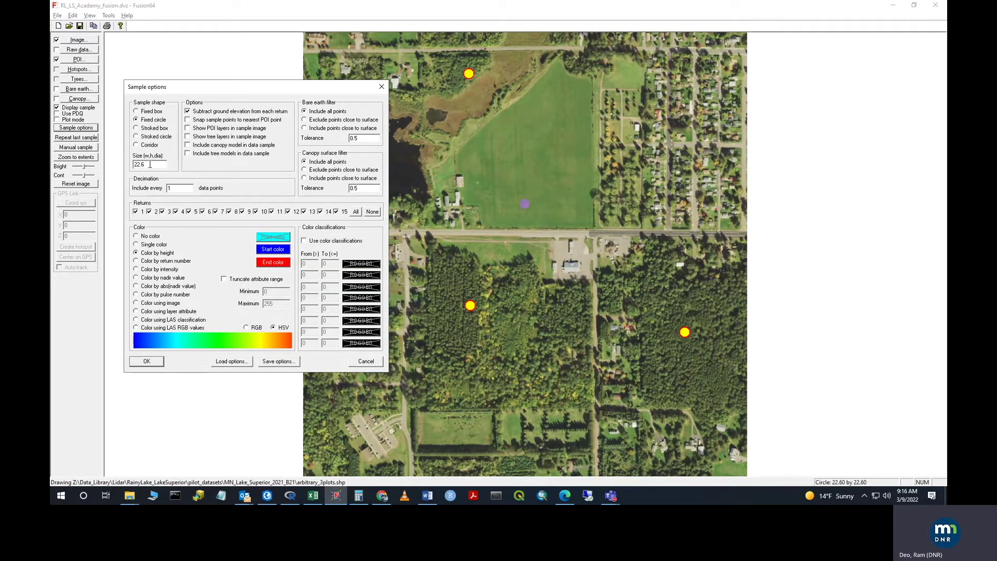
{"action": "left_click", "coordinate": [188, 112]}
{"action": "left_click", "coordinate": [146, 361]}
Extract one plot's lidar sample, rotate its point cloud to inspect the canopy, then close the viewer.
{"action": "left_click", "coordinate": [470, 306]}
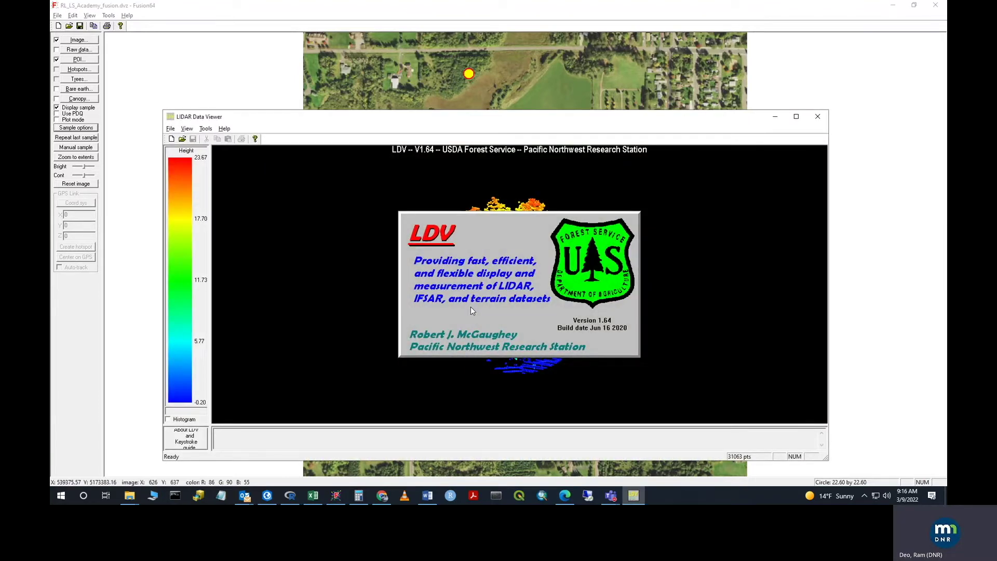
{"action": "left_click_drag", "start_coordinate": [472, 311], "coordinate": [522, 216]}
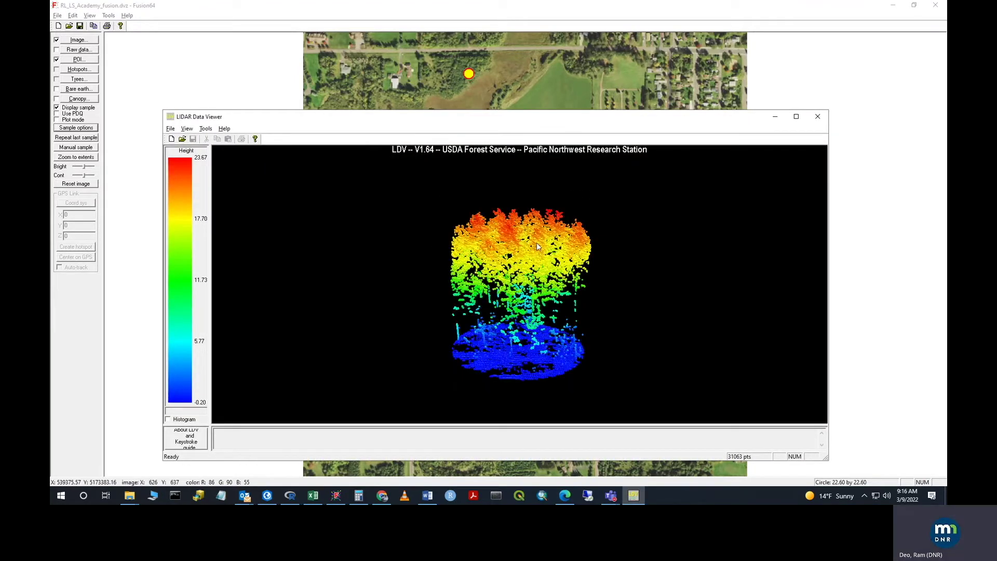
{"action": "mouse_move", "coordinate": [494, 297]}
{"action": "left_mouse_down"}
{"action": "mouse_move", "coordinate": [516, 299]}
{"action": "mouse_move", "coordinate": [512, 280]}
{"action": "left_mouse_up"}
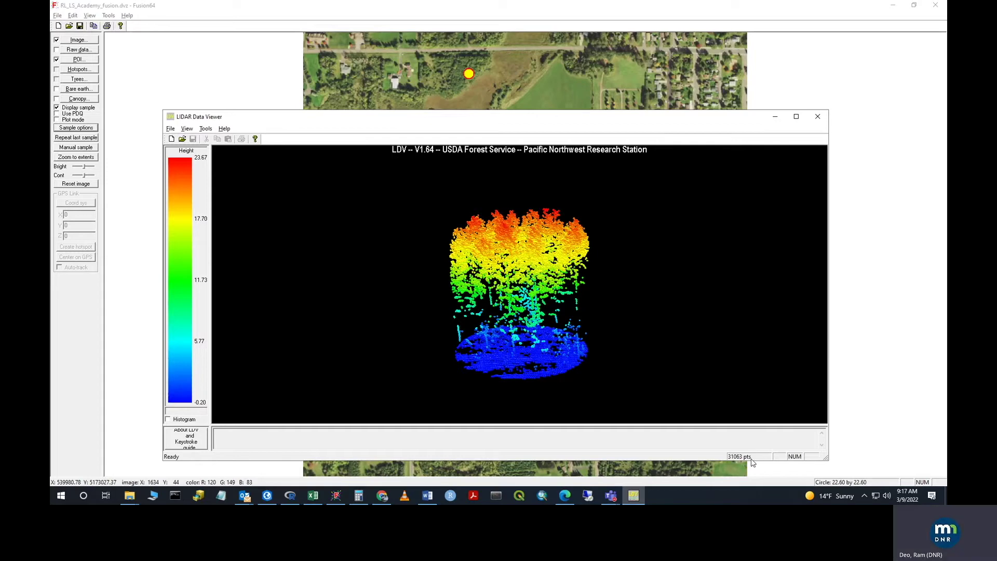
{"action": "key", "text": "alt+F4"}
In data_frame1.xlsx, highlight the Plot_ID values and the BasalArea, Max_ht and QMD field columns.
{"action": "left_click", "coordinate": [314, 495]}
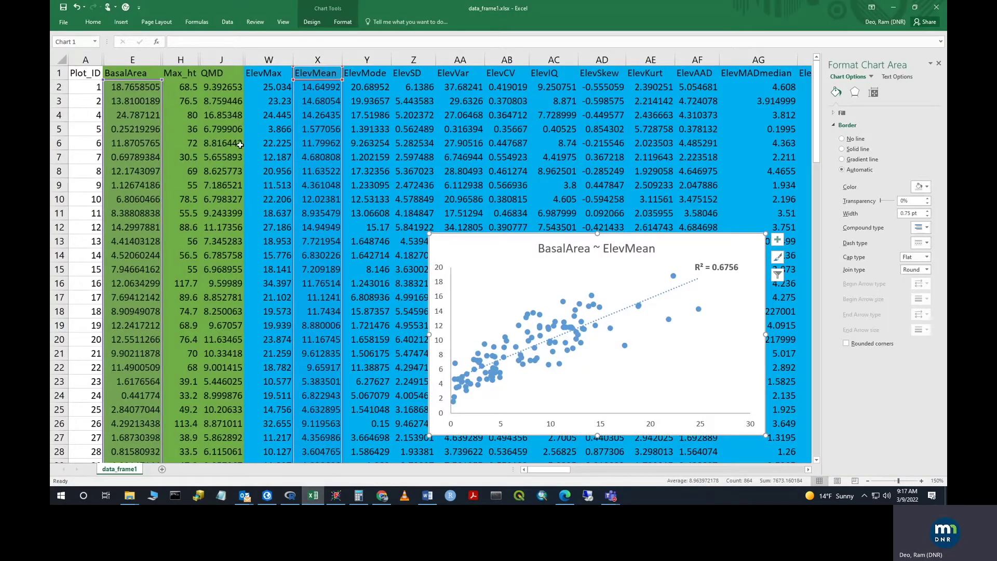
{"action": "left_click_drag", "start_coordinate": [91, 73], "coordinate": [89, 199]}
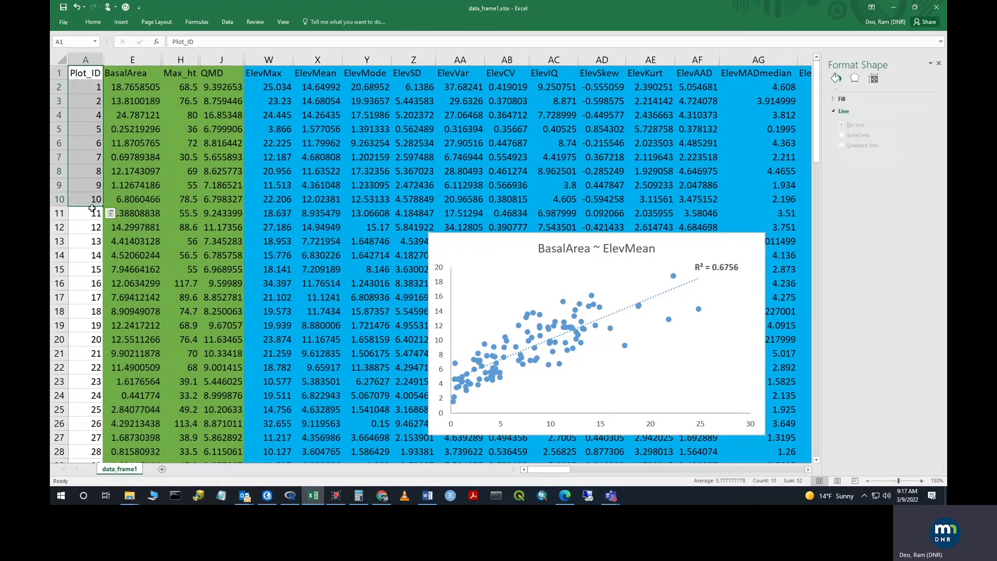
{"action": "left_click", "coordinate": [85, 71]}
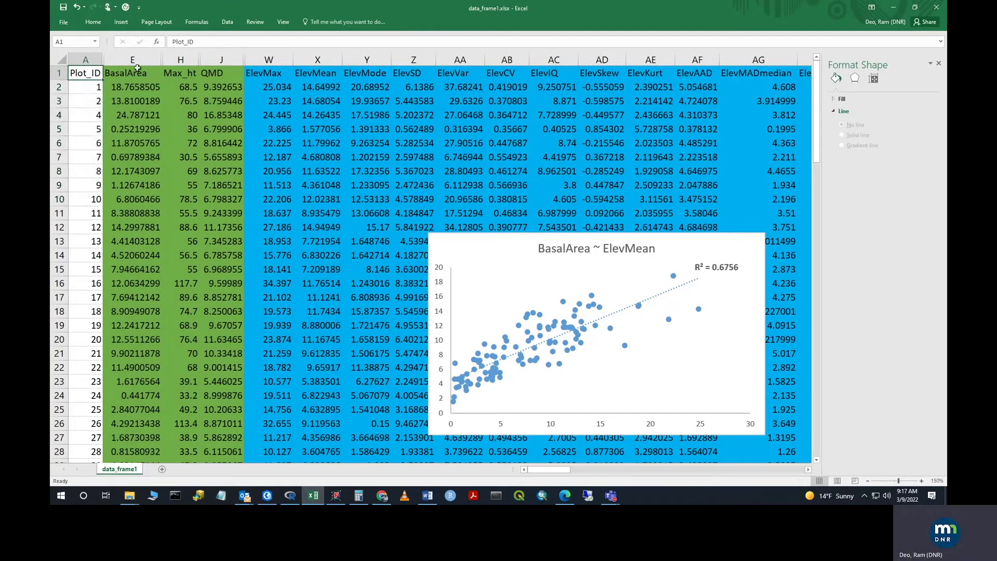
{"action": "left_click_drag", "start_coordinate": [135, 87], "coordinate": [134, 180]}
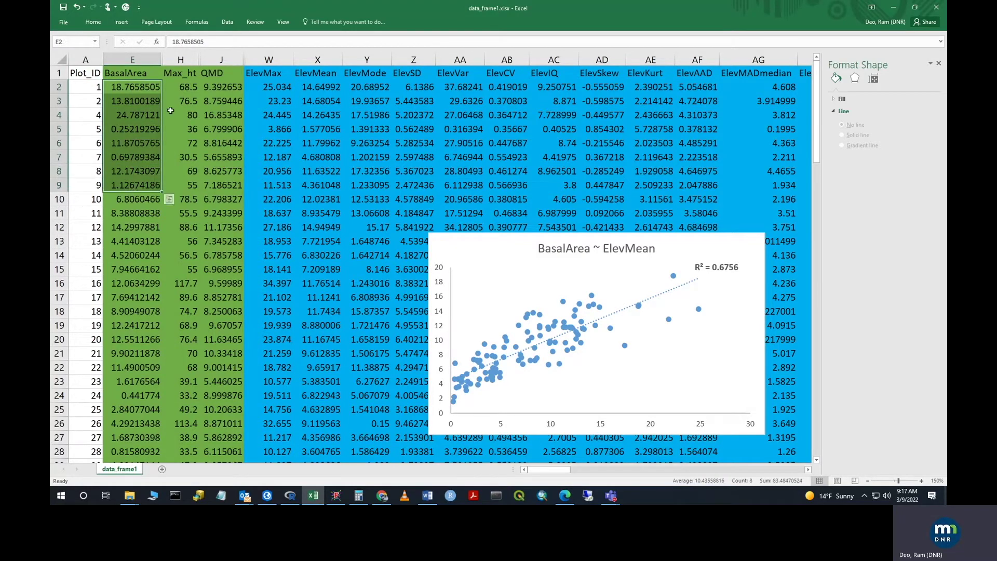
{"action": "left_click_drag", "start_coordinate": [179, 90], "coordinate": [184, 185]}
{"action": "left_click_drag", "start_coordinate": [223, 87], "coordinate": [223, 185]}
Highlight the blue lidar metric columns from ElevMax onward, then deselect them.
{"action": "left_click_drag", "start_coordinate": [268, 60], "coordinate": [770, 81]}
{"action": "left_click", "coordinate": [366, 115]}
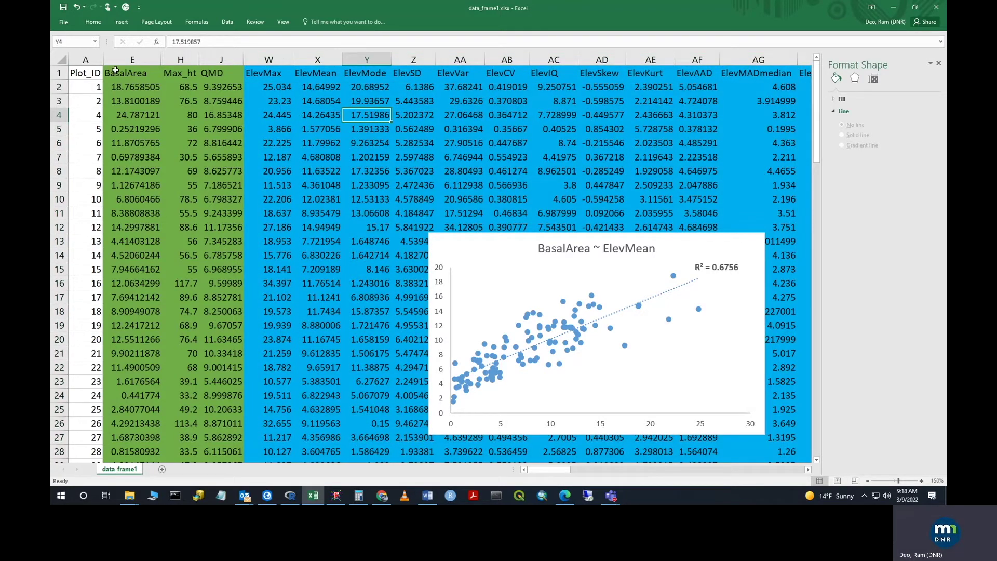
{"action": "left_click", "coordinate": [290, 495]}
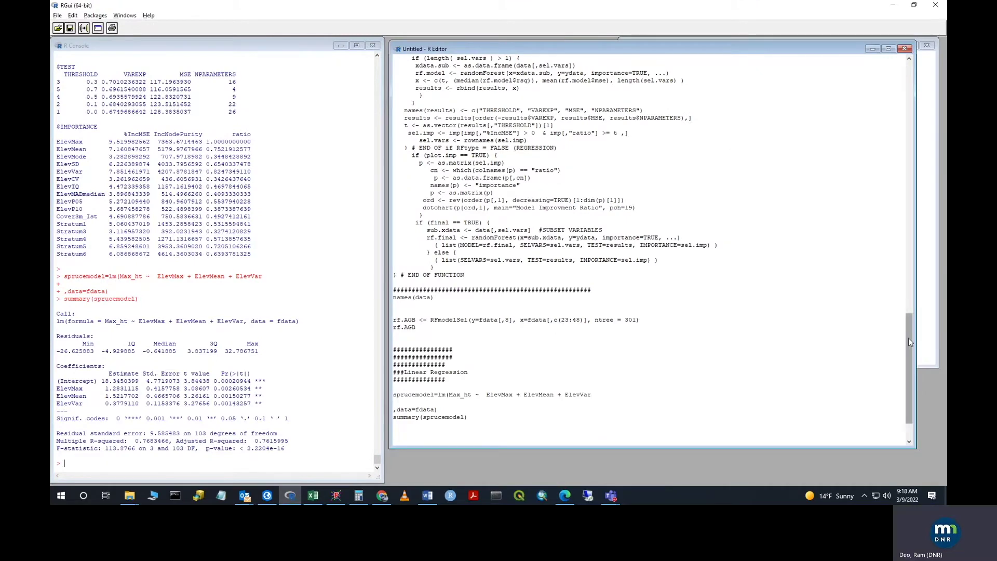
Run the setwd/read.table data-loading lines in the R Editor and check the reported data dimensions.
{"action": "left_click_drag", "start_coordinate": [908, 332], "coordinate": [909, 79]}
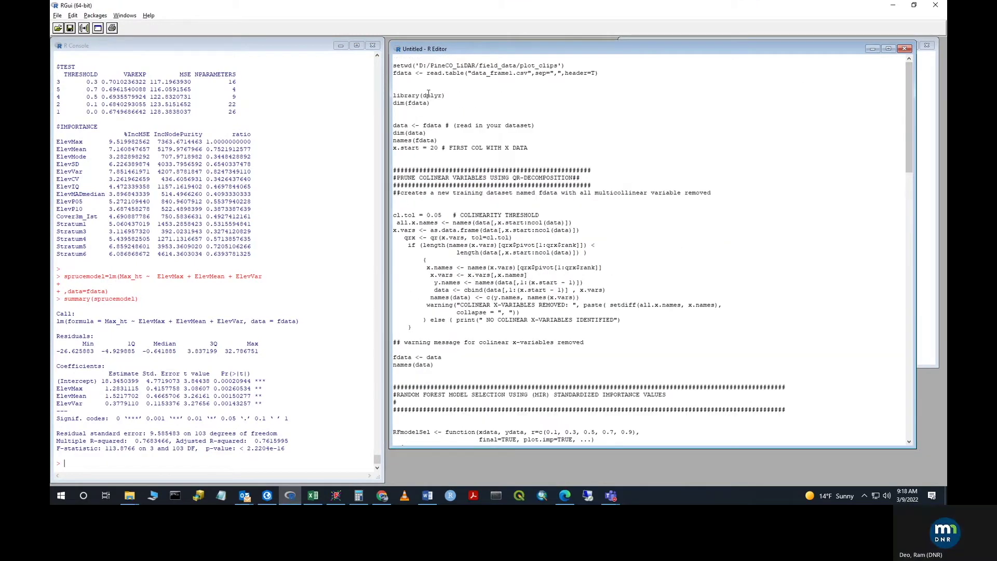
{"action": "left_click_drag", "start_coordinate": [408, 58], "coordinate": [442, 126]}
{"action": "left_click", "coordinate": [87, 29]}
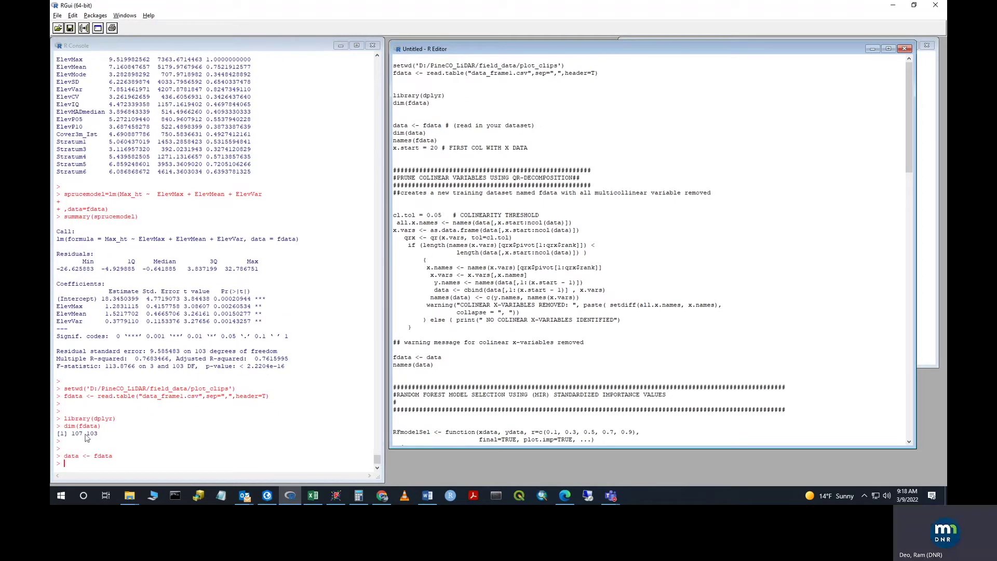
{"action": "left_click_drag", "start_coordinate": [73, 439], "coordinate": [104, 440]}
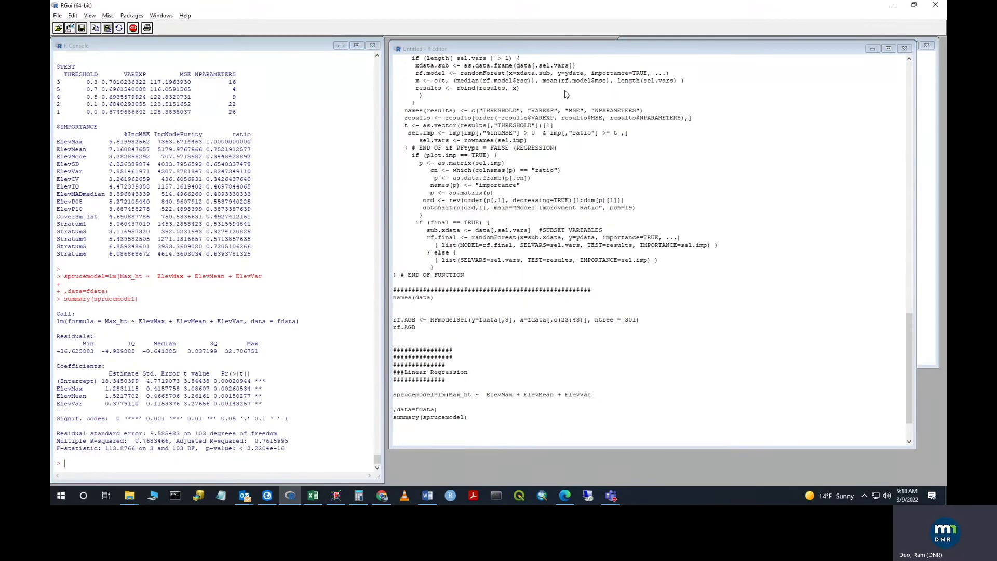
{"action": "left_click_drag", "start_coordinate": [909, 337], "coordinate": [921, 88]}
{"action": "left_click", "coordinate": [409, 62]}
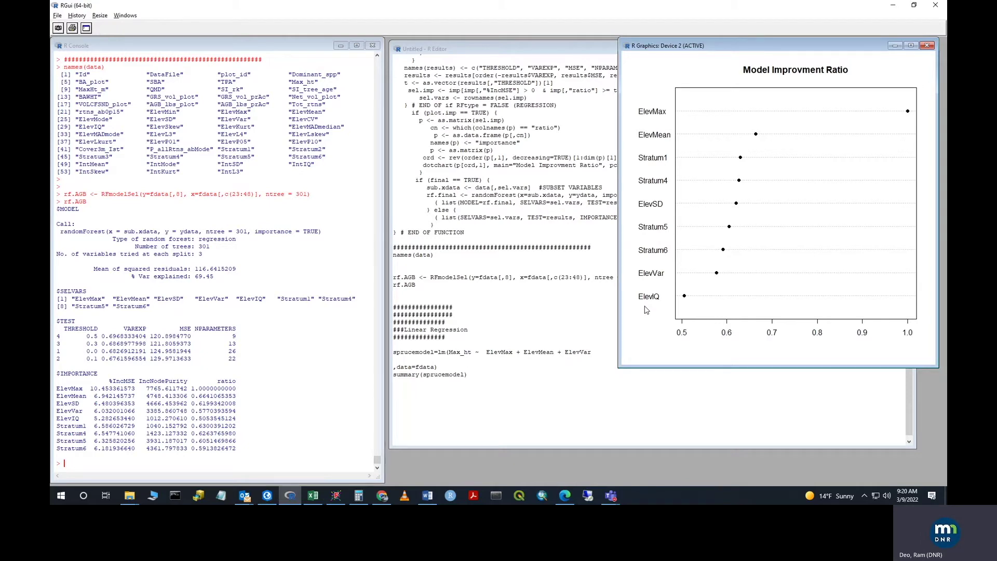
Bring the R Editor window in front of the Model Improvement Ratio plot.
{"action": "left_click", "coordinate": [487, 395]}
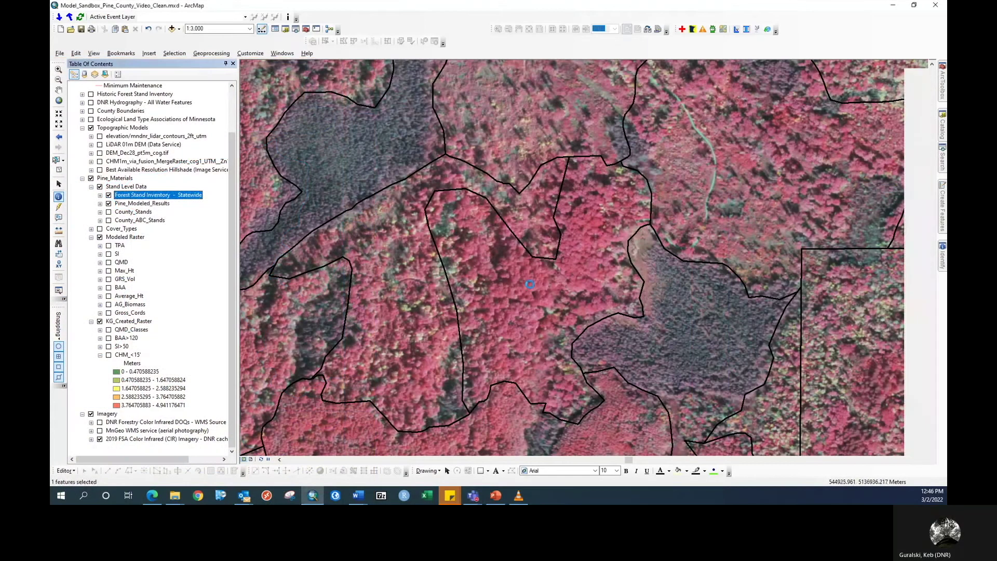
Identify the stand polygon and compare inventory TOTAL_CORD 15.1 with modeled Gross_Cord 20.6.
{"action": "left_click", "coordinate": [626, 309]}
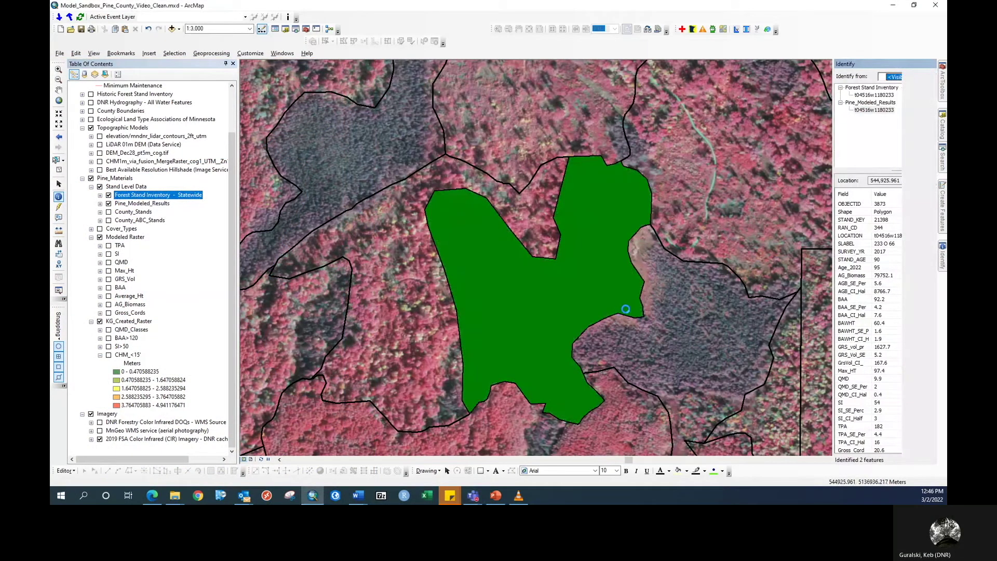
{"action": "left_click", "coordinate": [804, 95]}
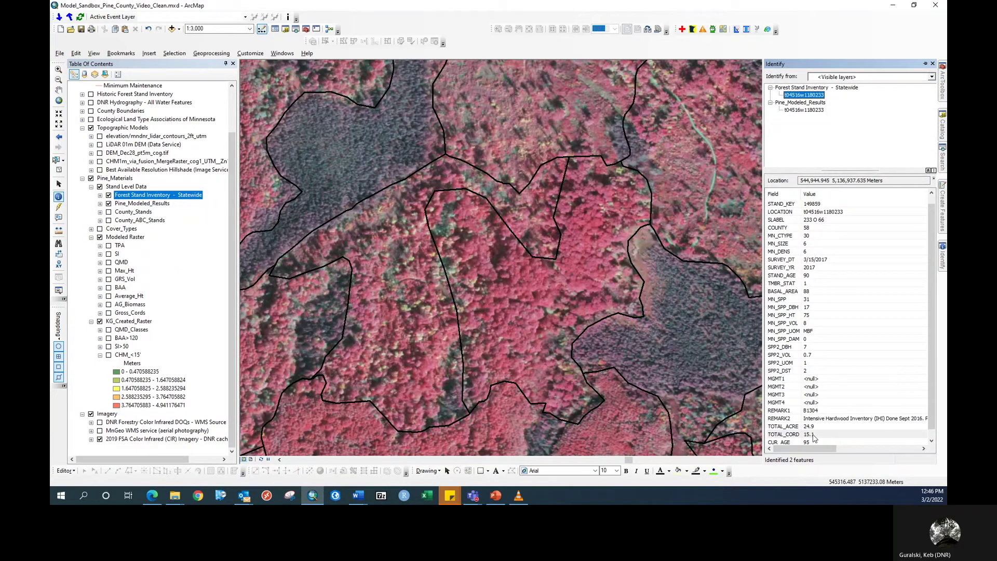
{"action": "left_click", "coordinate": [813, 435]}
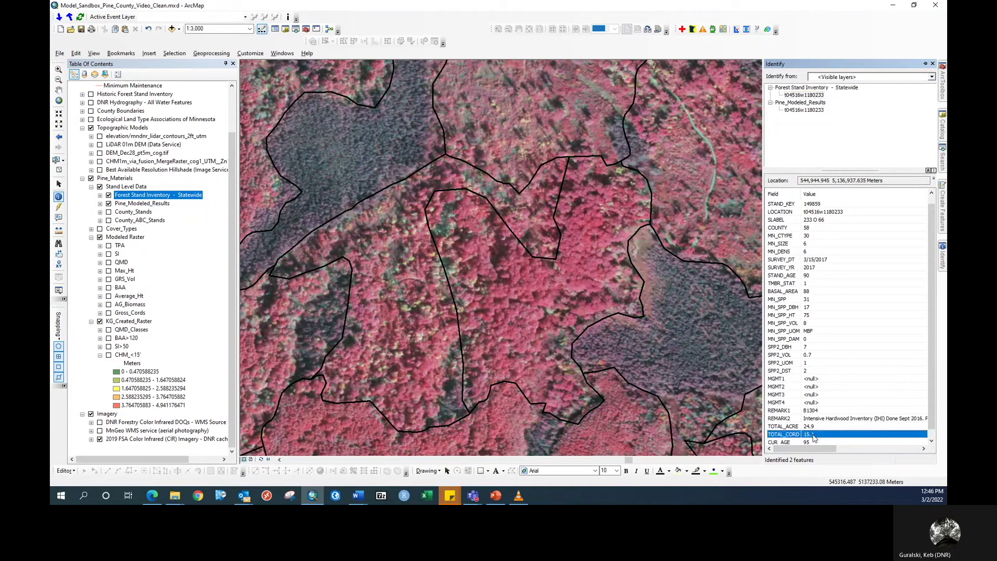
{"action": "left_click", "coordinate": [804, 110]}
{"action": "scroll", "coordinate": [829, 427], "scroll_direction": "down", "scroll_amount": 2}
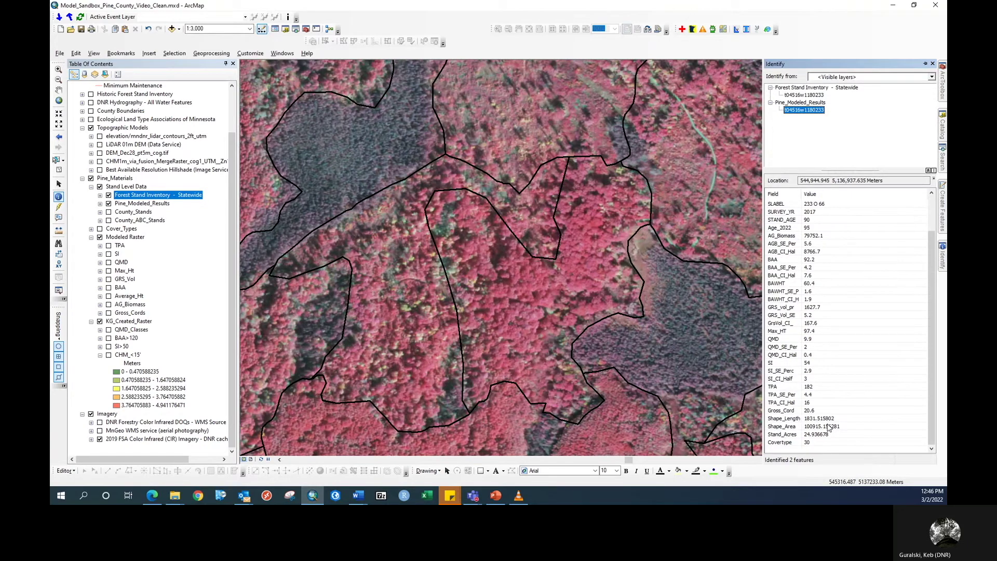
{"action": "left_click", "coordinate": [816, 412]}
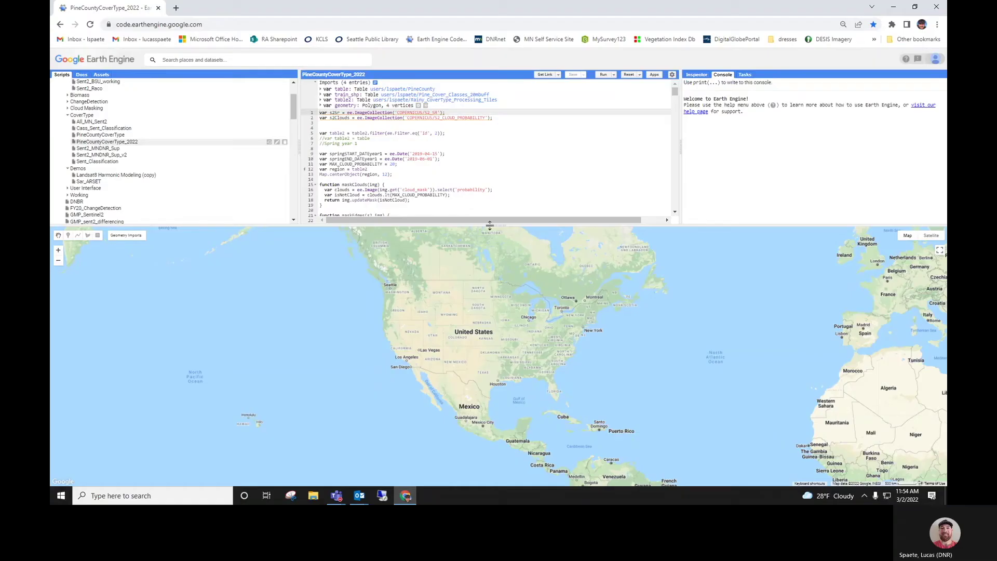
Enlarge the code editor, run the PineCountyCoverType_2022 script, and switch the basemap to Satellite.
{"action": "left_click_drag", "start_coordinate": [492, 224], "coordinate": [492, 259]}
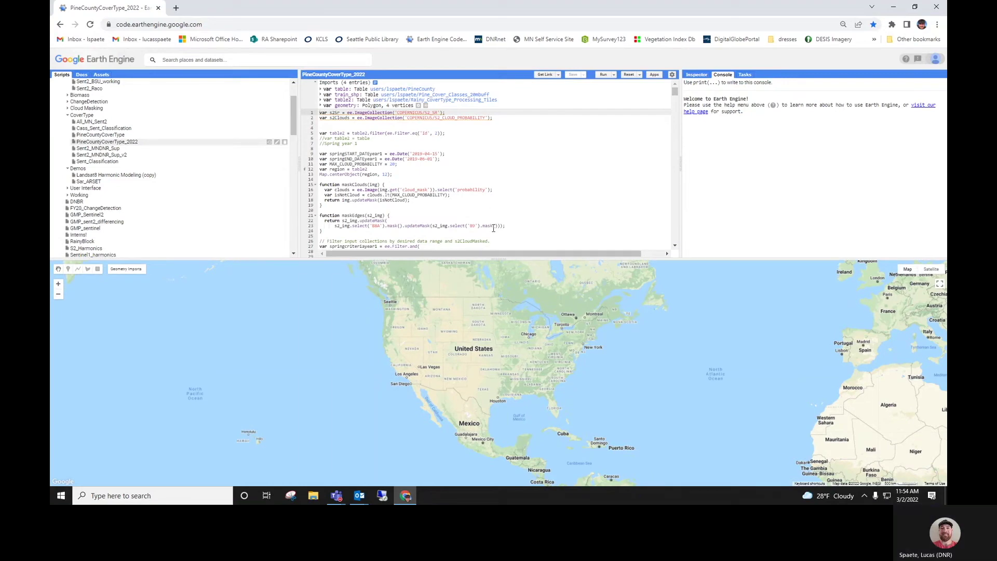
{"action": "left_click", "coordinate": [607, 76]}
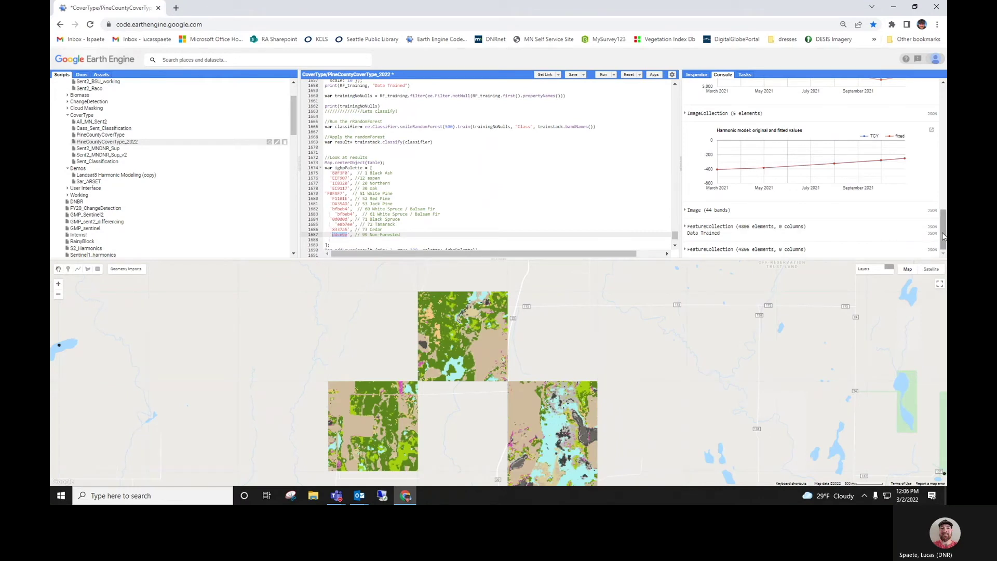
{"action": "mouse_move", "coordinate": [944, 237]}
{"action": "left_mouse_down"}
{"action": "mouse_move", "coordinate": [945, 124]}
{"action": "mouse_move", "coordinate": [946, 235]}
{"action": "left_mouse_up"}
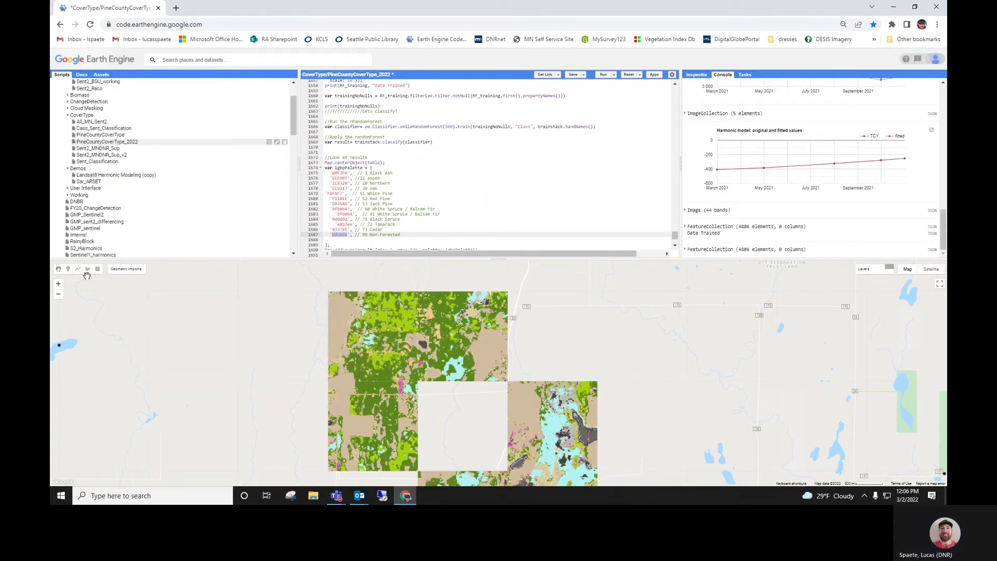
{"action": "left_click", "coordinate": [930, 270]}
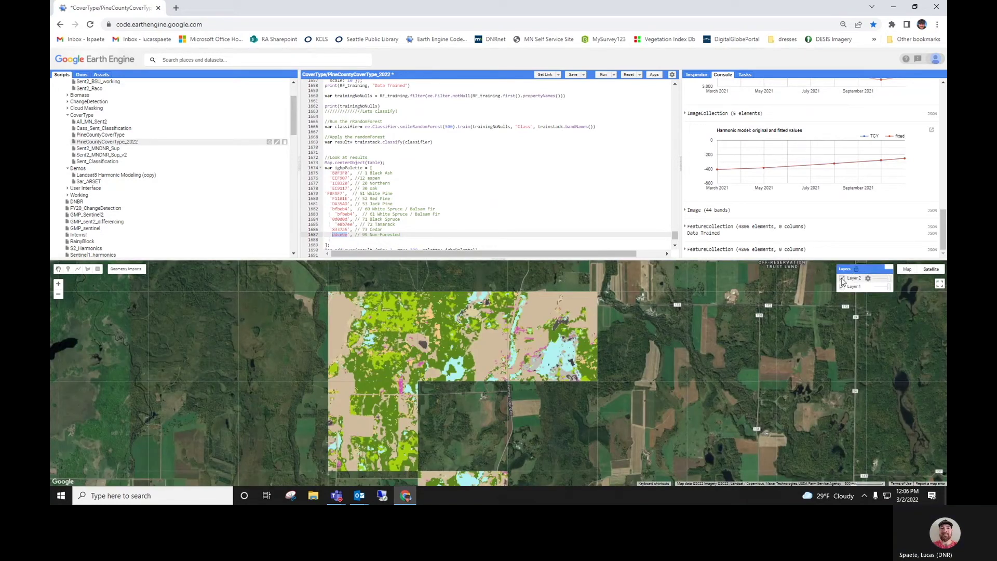
Toggle the classified cover layer on and off against the satellite imagery, leaving it visible.
{"action": "left_click", "coordinate": [843, 279]}
{"action": "left_click", "coordinate": [842, 280]}
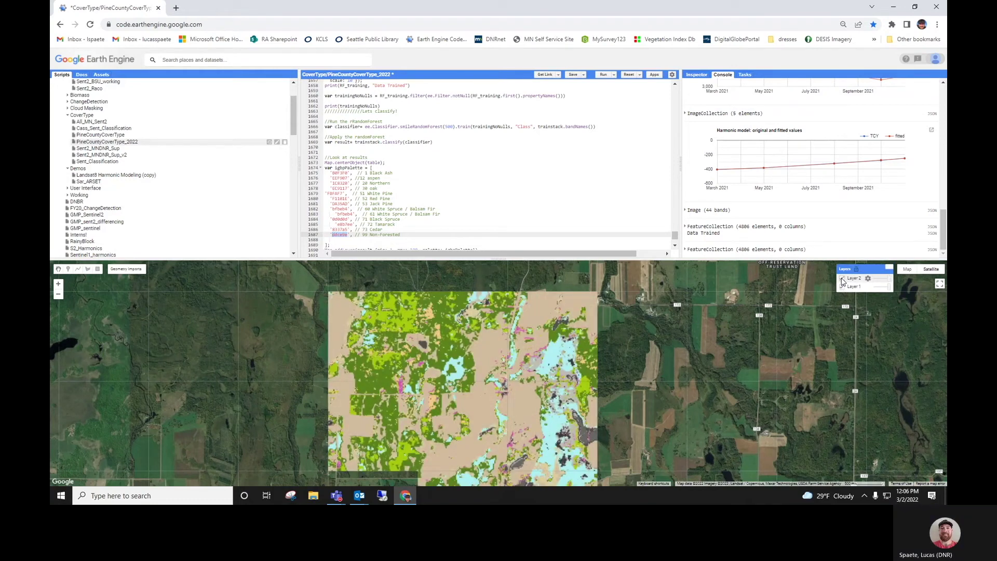
{"action": "left_click", "coordinate": [842, 279]}
{"action": "left_click", "coordinate": [843, 279]}
{"action": "left_click", "coordinate": [842, 280]}
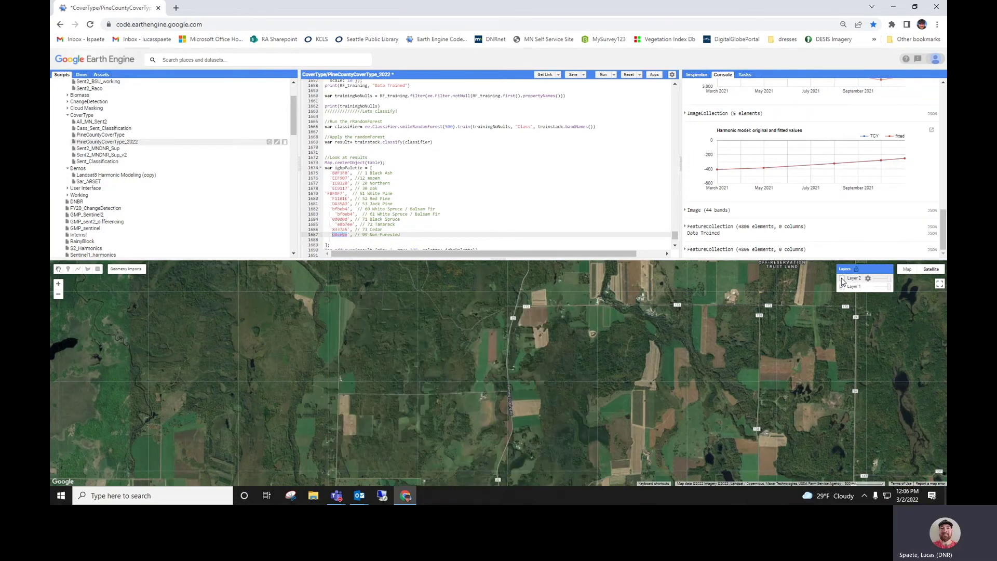
{"action": "left_click", "coordinate": [842, 279]}
{"action": "left_click", "coordinate": [843, 279]}
{"action": "left_click", "coordinate": [842, 279]}
{"action": "left_click", "coordinate": [842, 280]}
{"action": "left_click", "coordinate": [842, 279]}
{"action": "left_click", "coordinate": [842, 279]}
{"action": "left_click", "coordinate": [842, 279]}
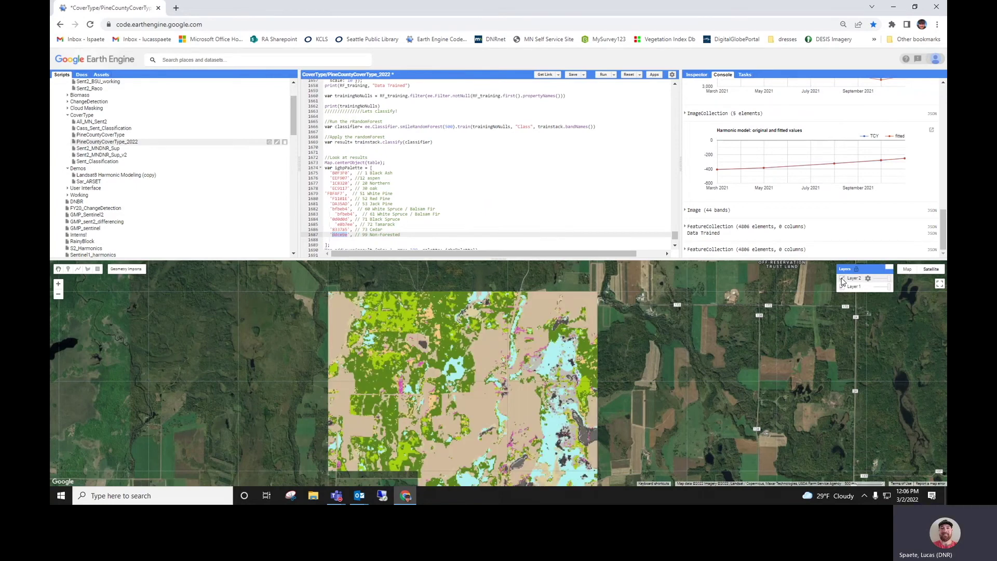
{"action": "left_click", "coordinate": [842, 279]}
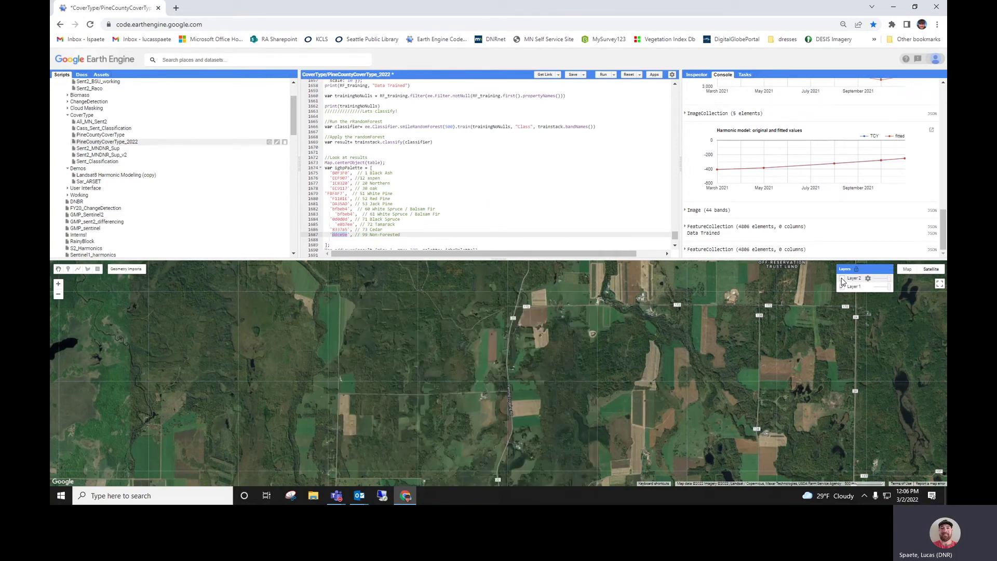
{"action": "left_click", "coordinate": [842, 280]}
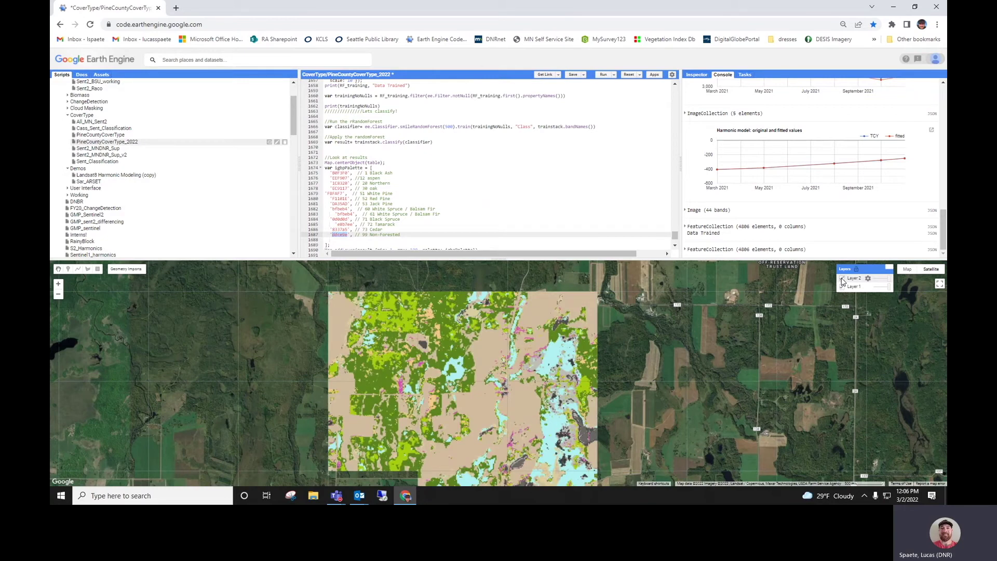